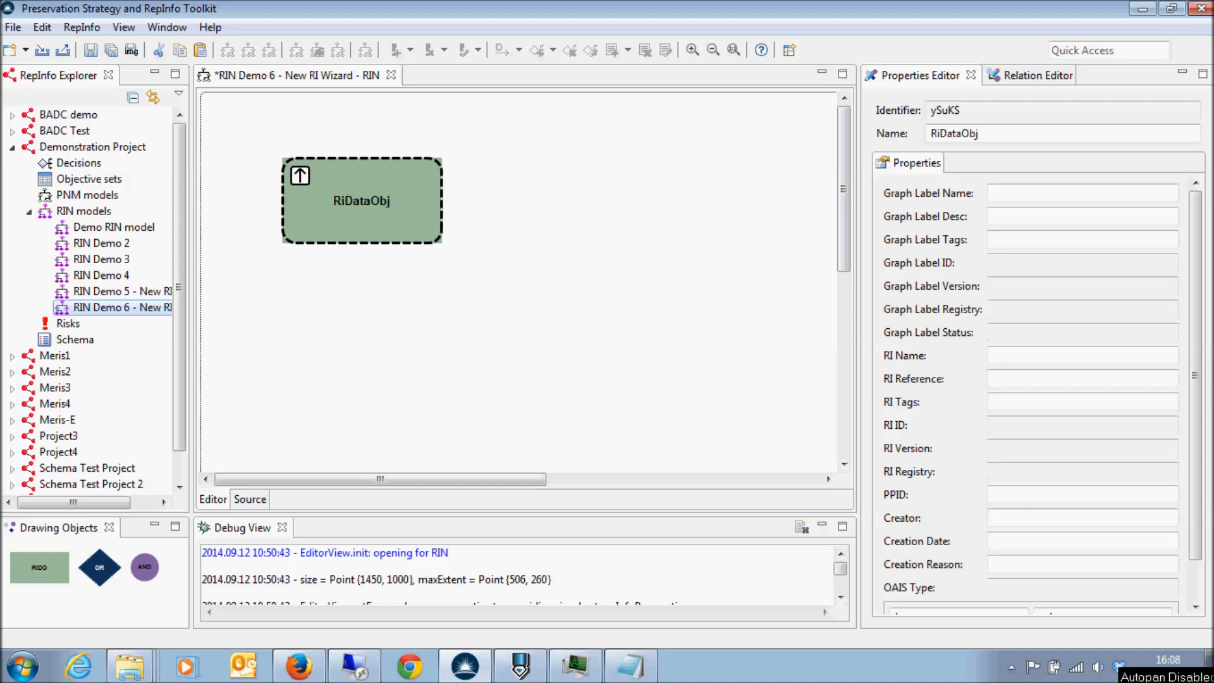
Step: Start a new RepInfo for the RiDataObj object and choose the Semantic/Document category
right_click(391, 223)
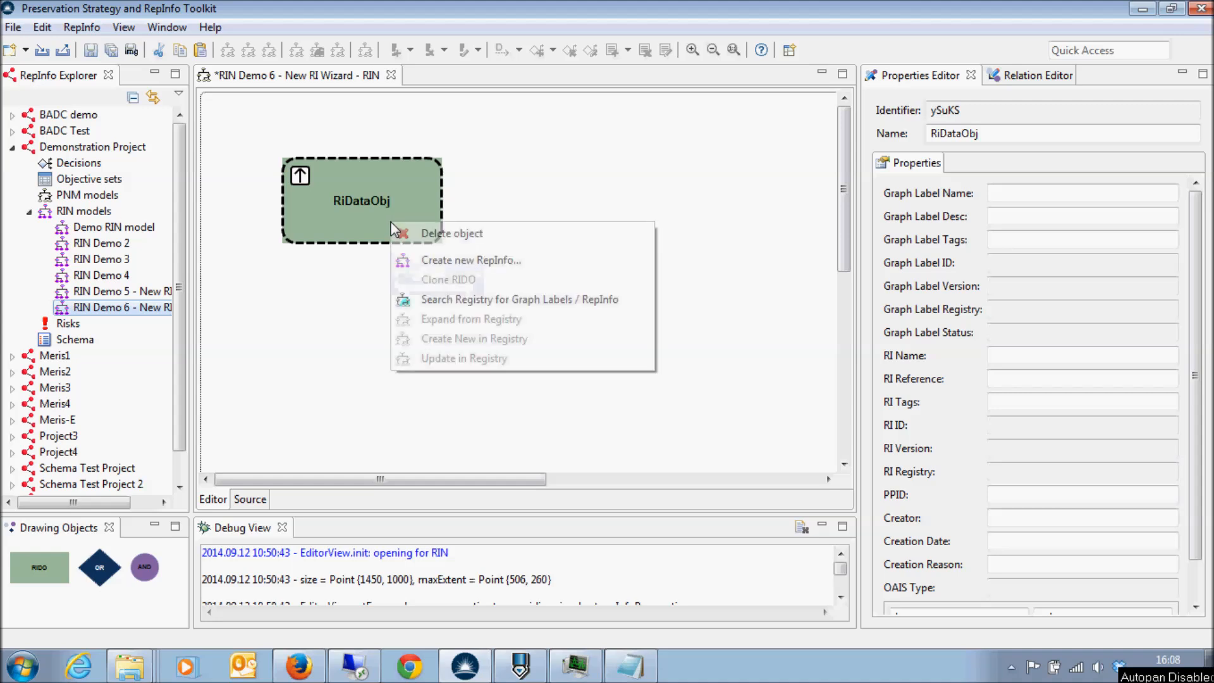
click(452, 261)
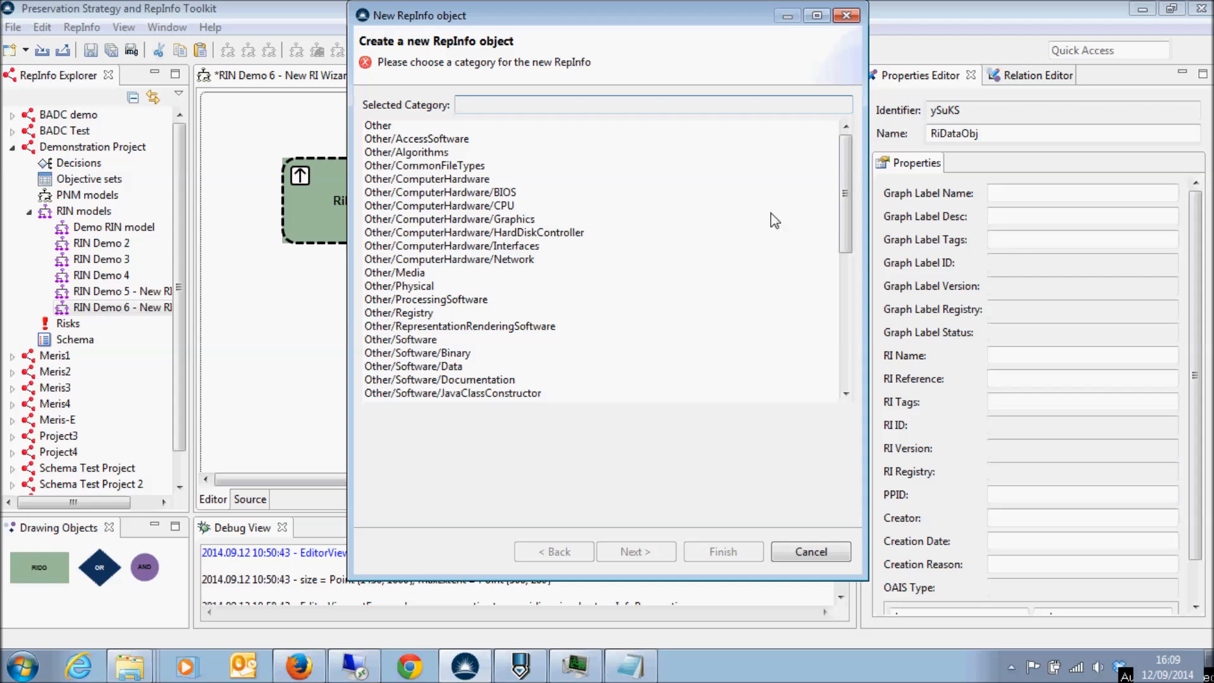
drag(846, 243, 845, 325)
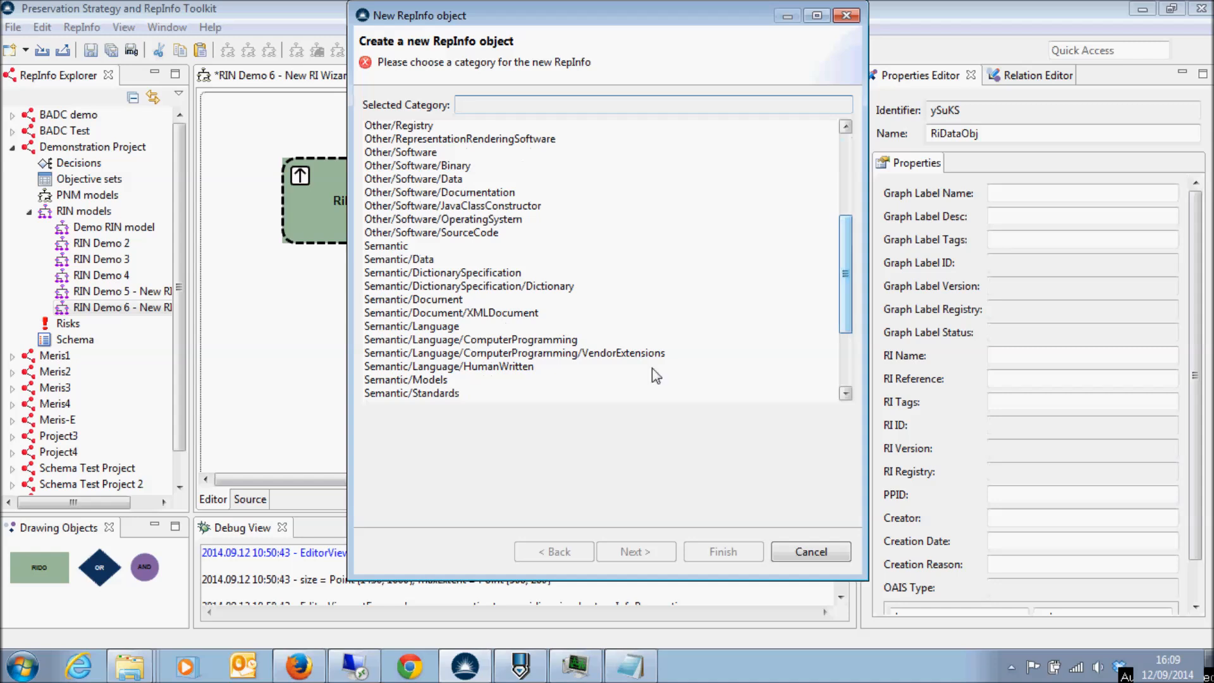
click(399, 301)
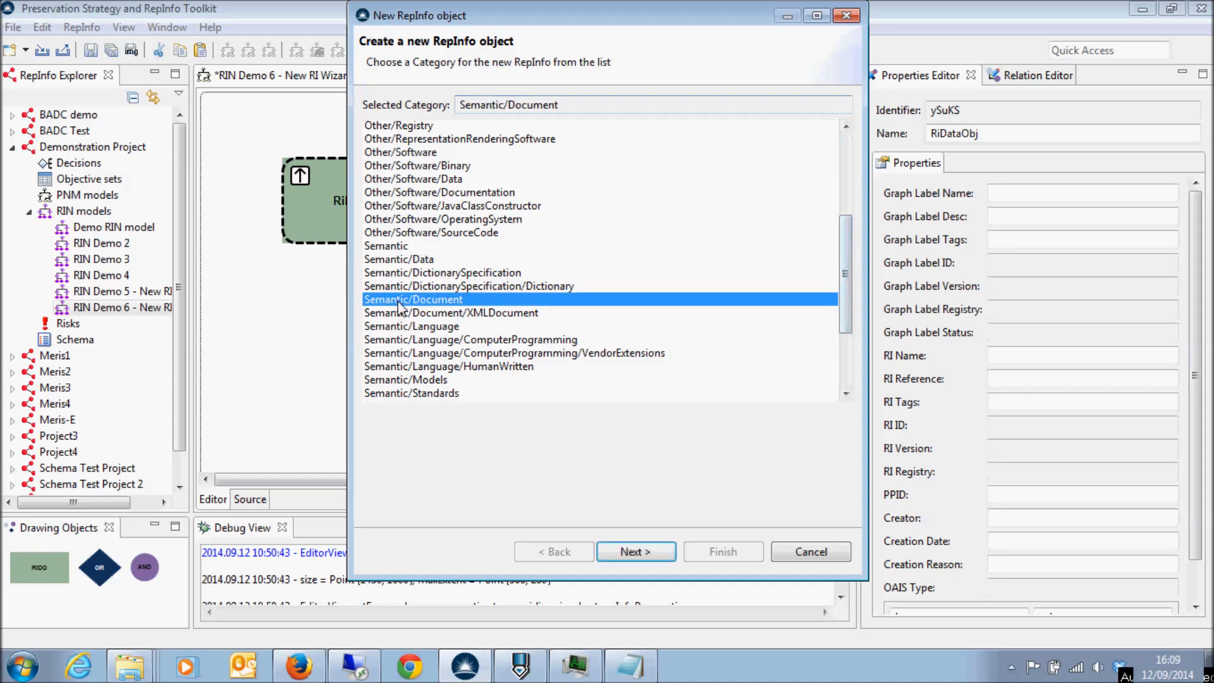
click(629, 552)
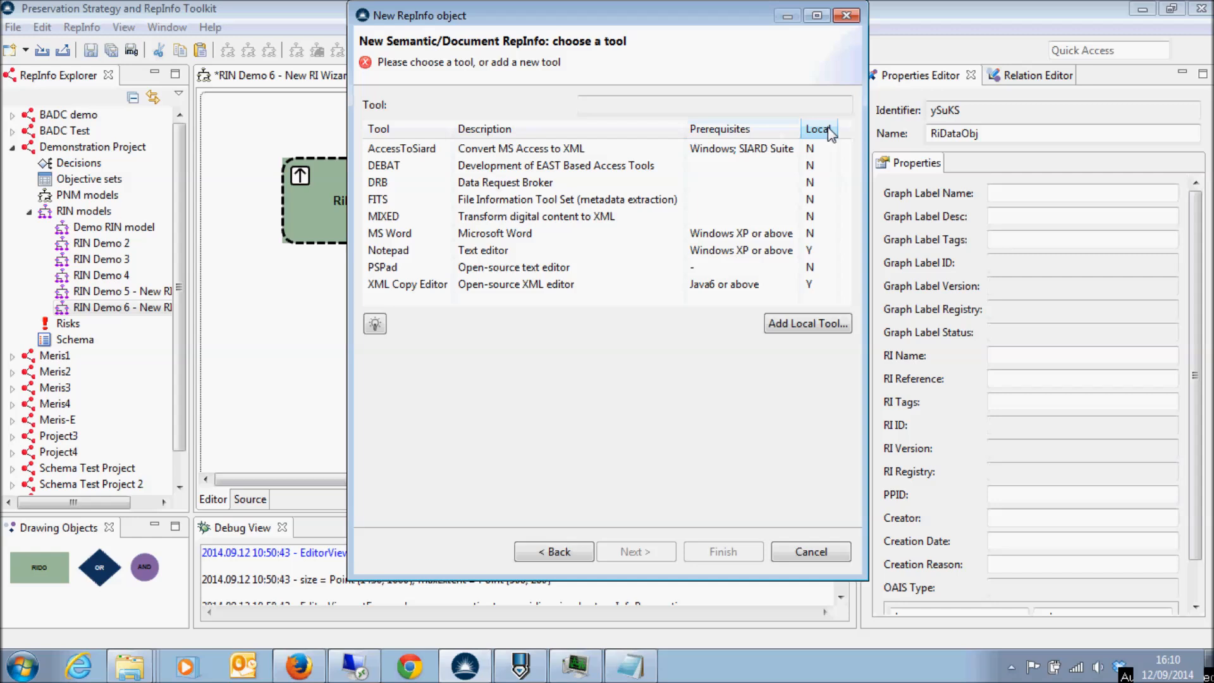
Step: View the information page for the PSPad tool and return to the tool list
click(385, 268)
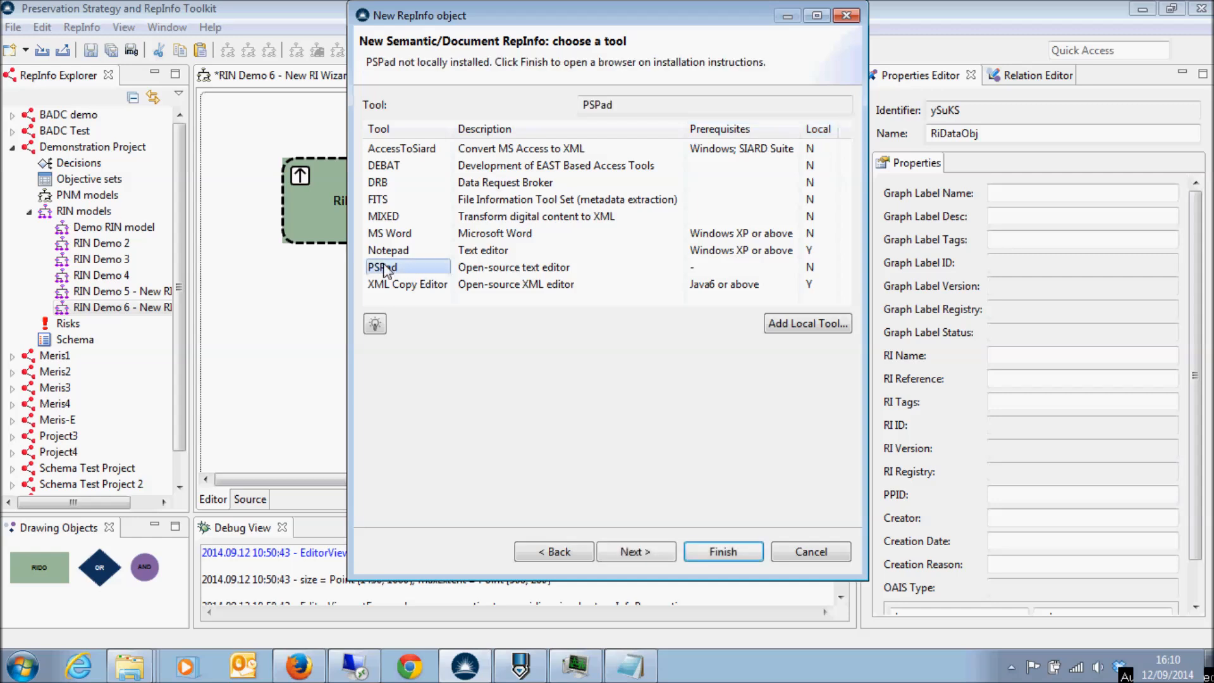
click(636, 550)
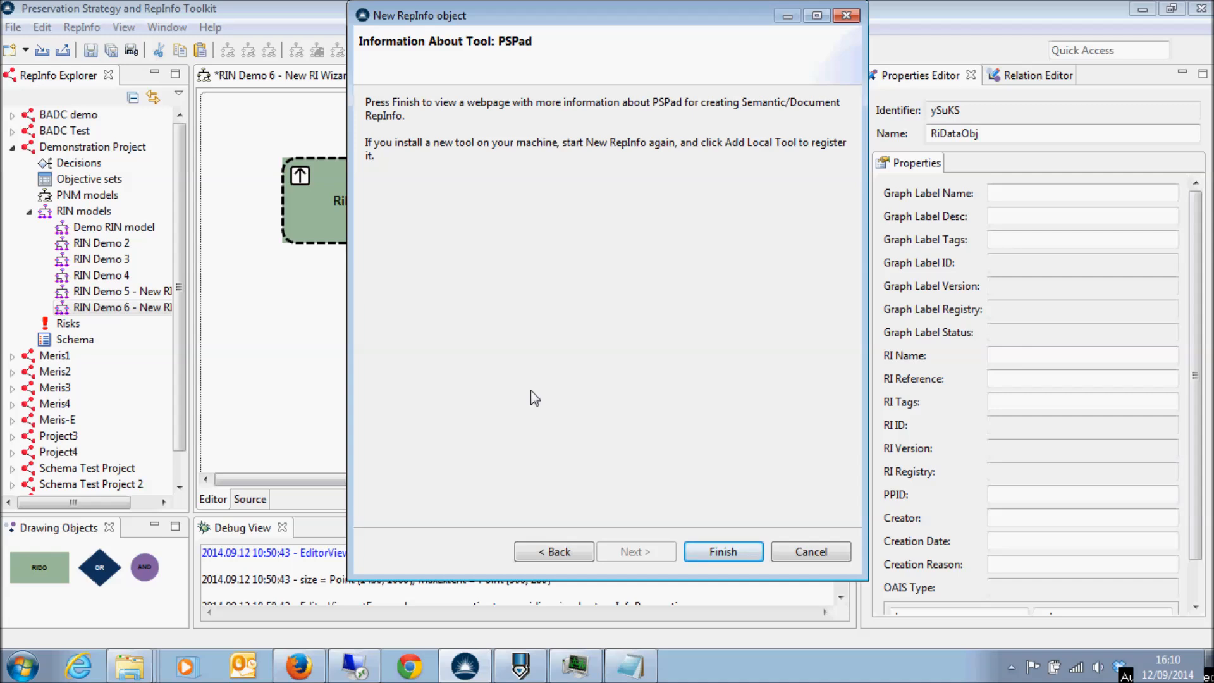
click(548, 554)
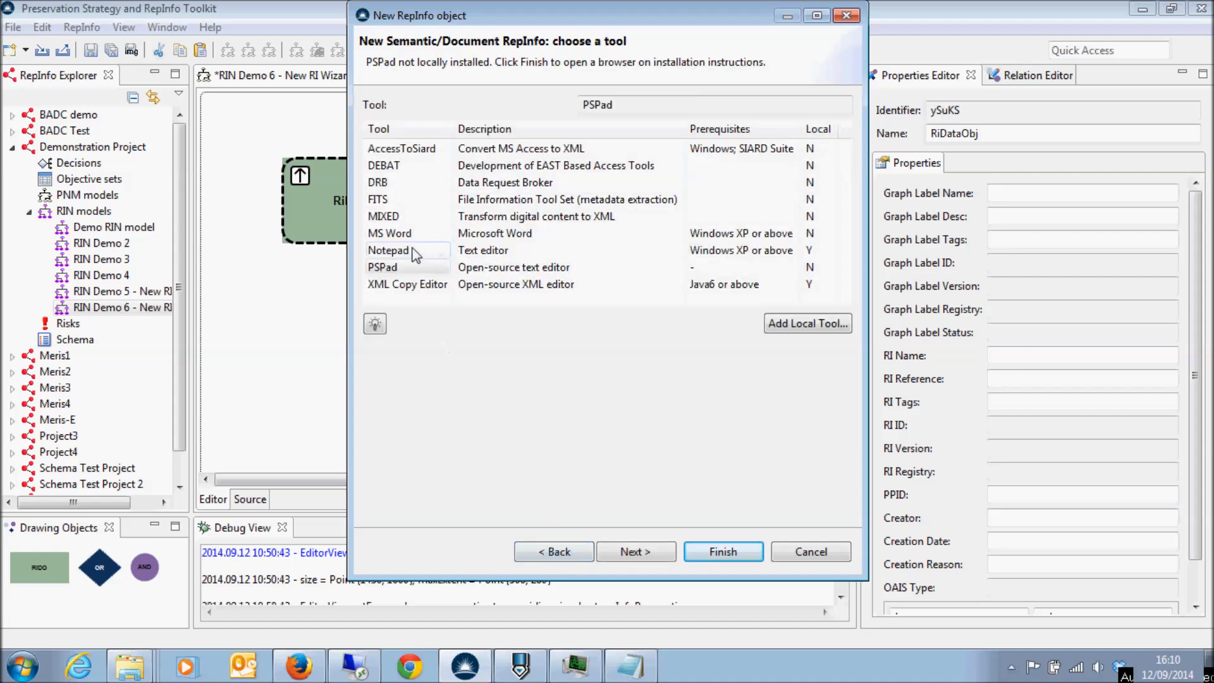
Step: Choose Notepad, enter name "My New RepInfo", reason "demo", description "some more info", the creator's name and date 12 September 2014, and launch the tool
click(416, 253)
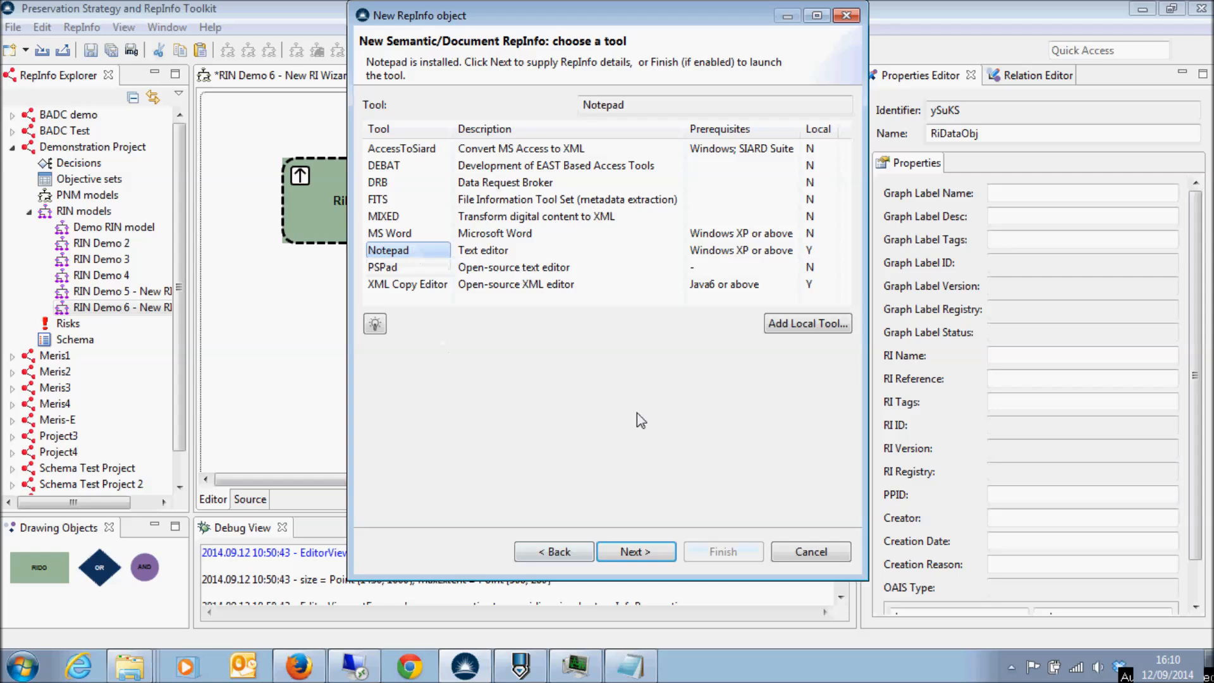
click(635, 552)
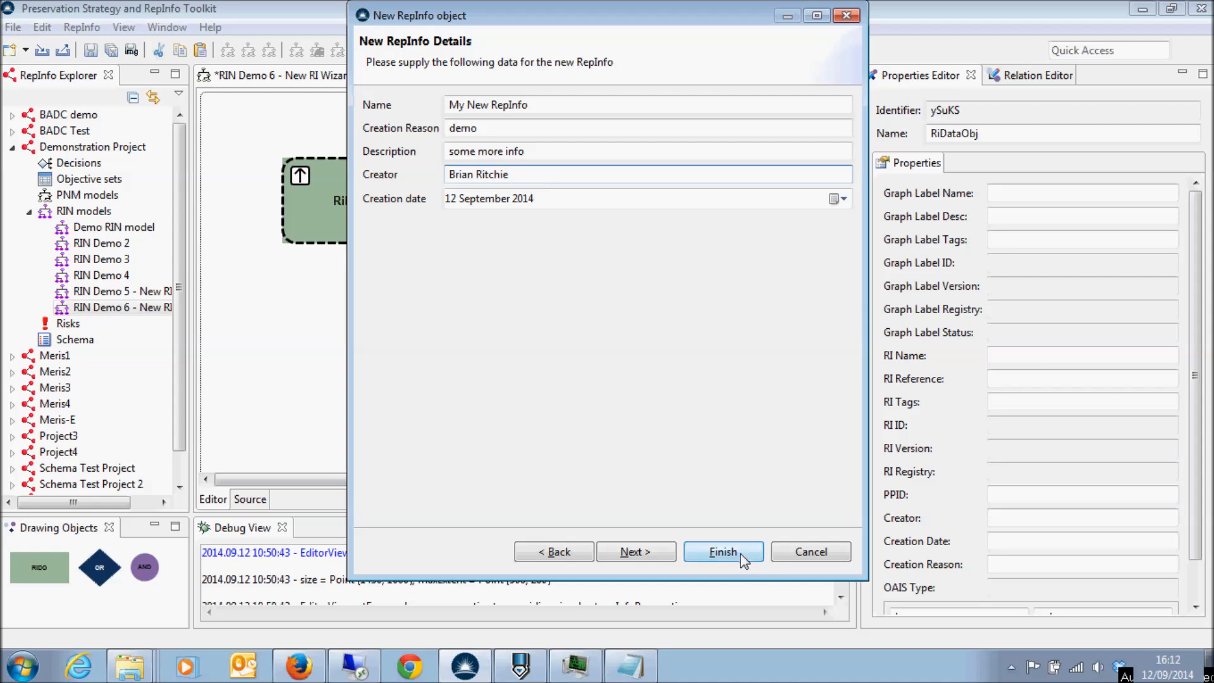
click(635, 553)
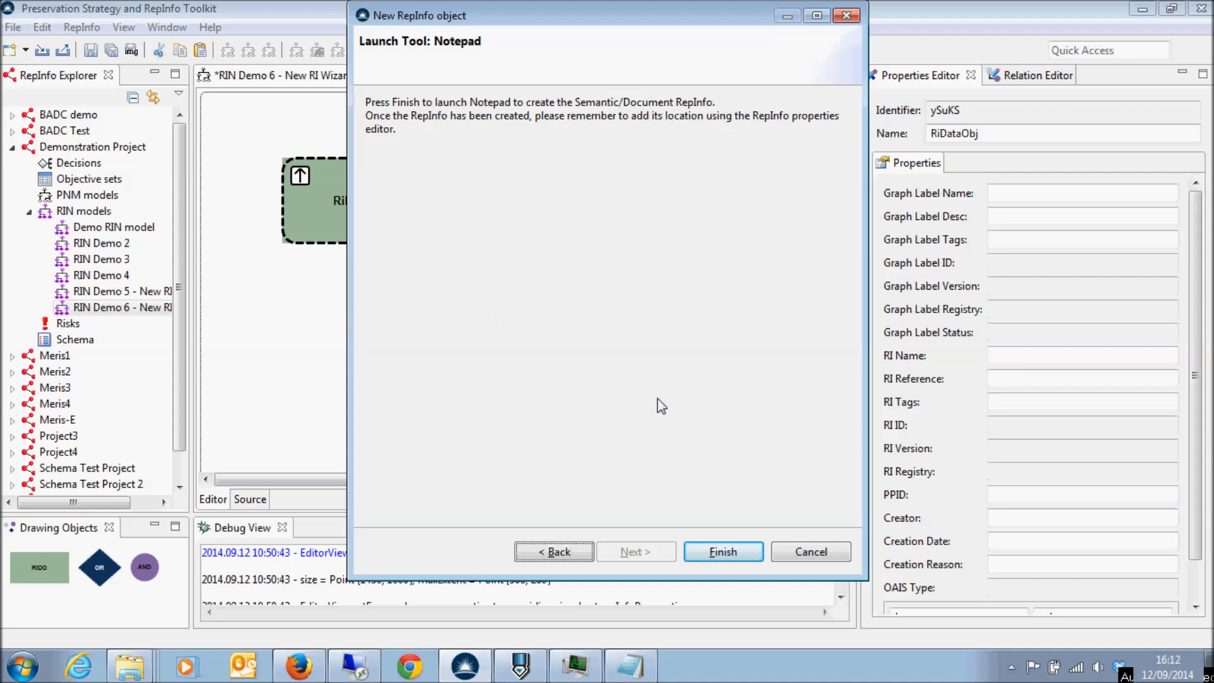
click(723, 551)
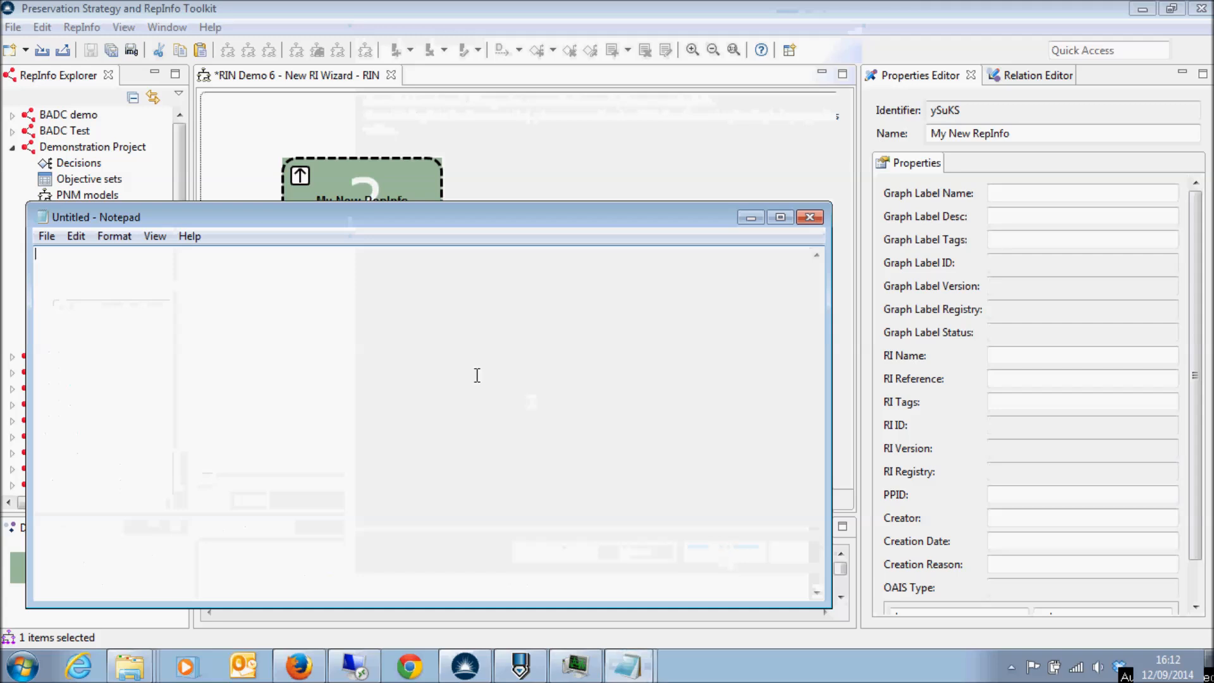
Step: Write "my new RI." in the Notepad document, save it as newdocc.txt and minimise Notepad
text(my new RI.)
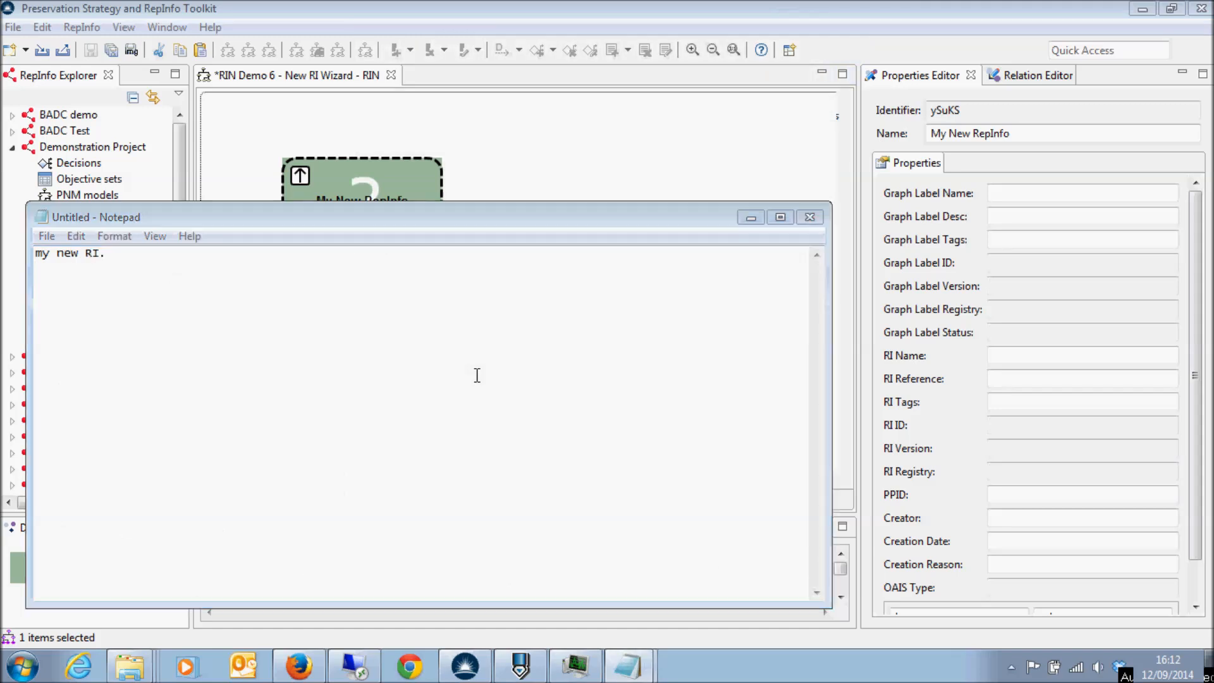
key(ctrl+s)
text(newdoc)
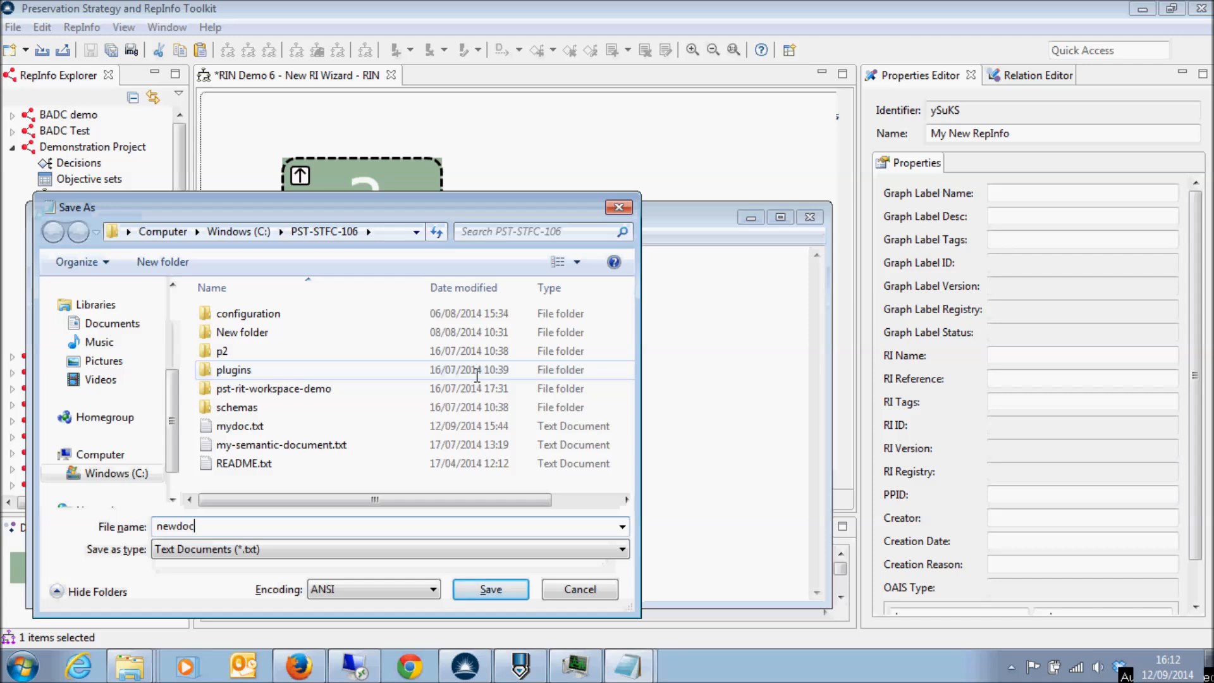
text(c.txt)
click(470, 590)
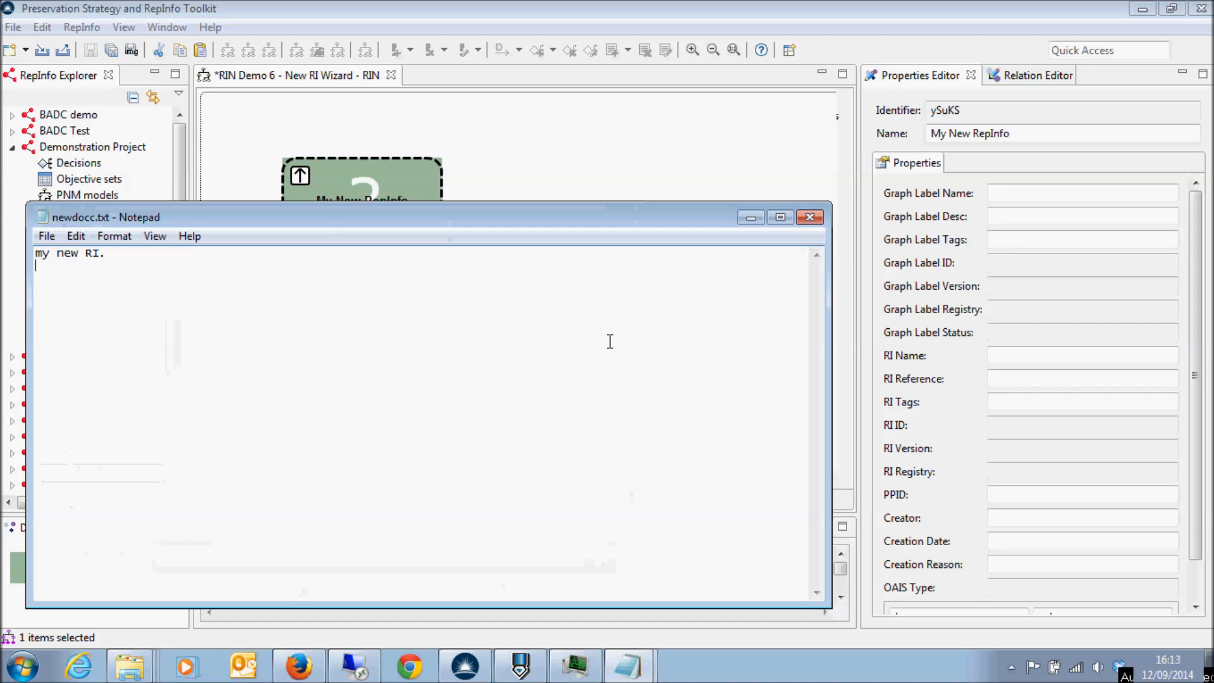
click(750, 217)
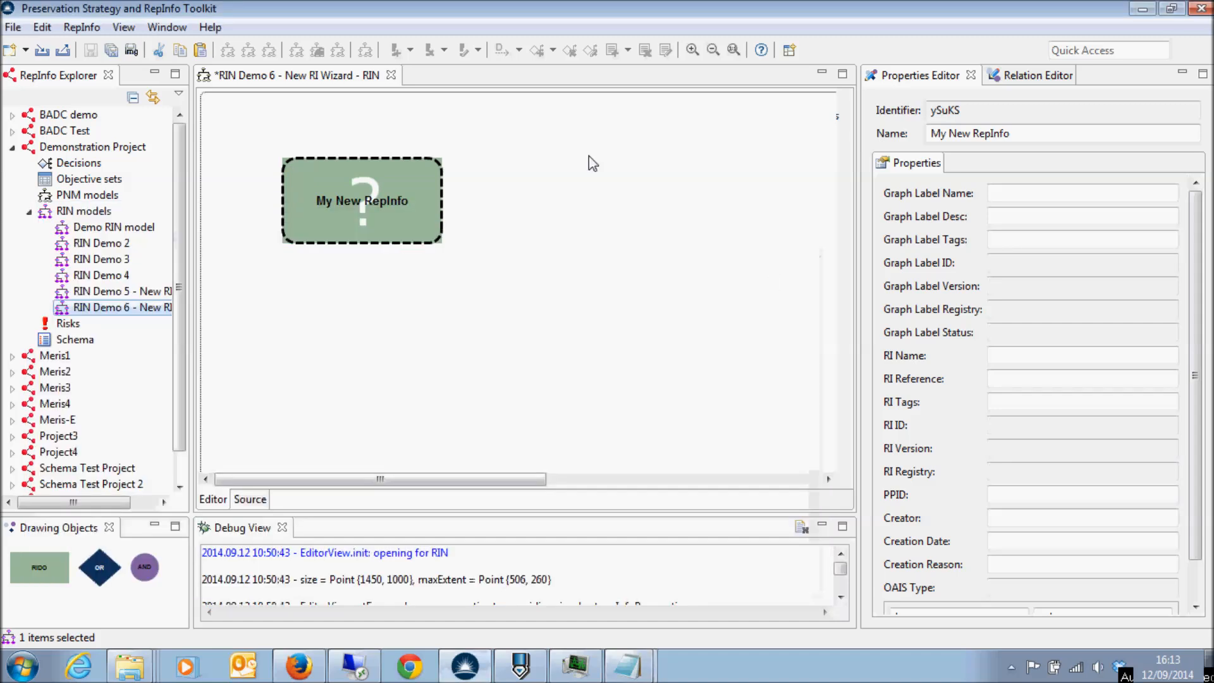
click(404, 227)
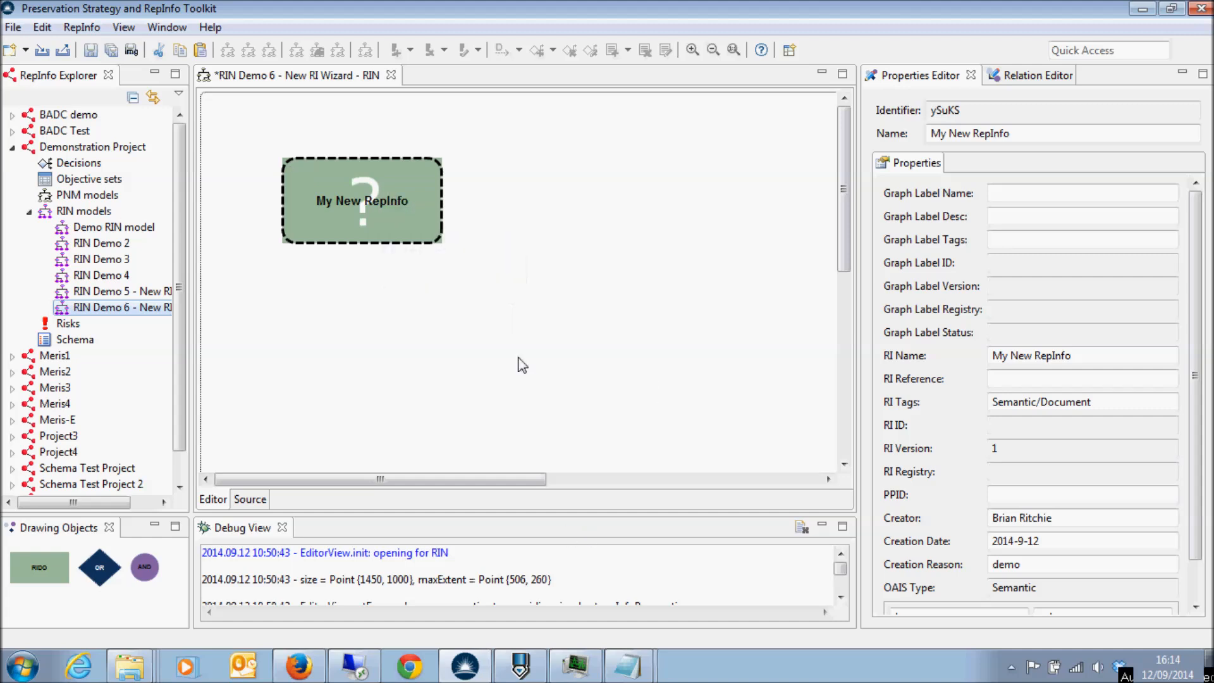
click(1018, 379)
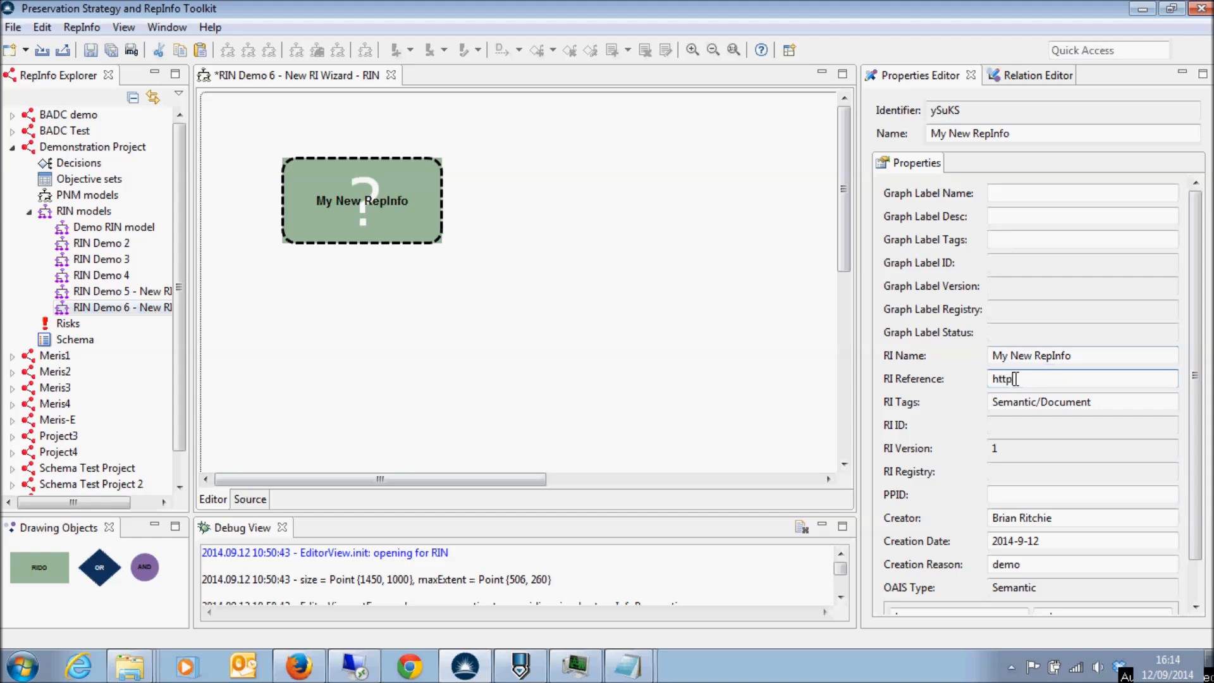
text(mydocs.com/)
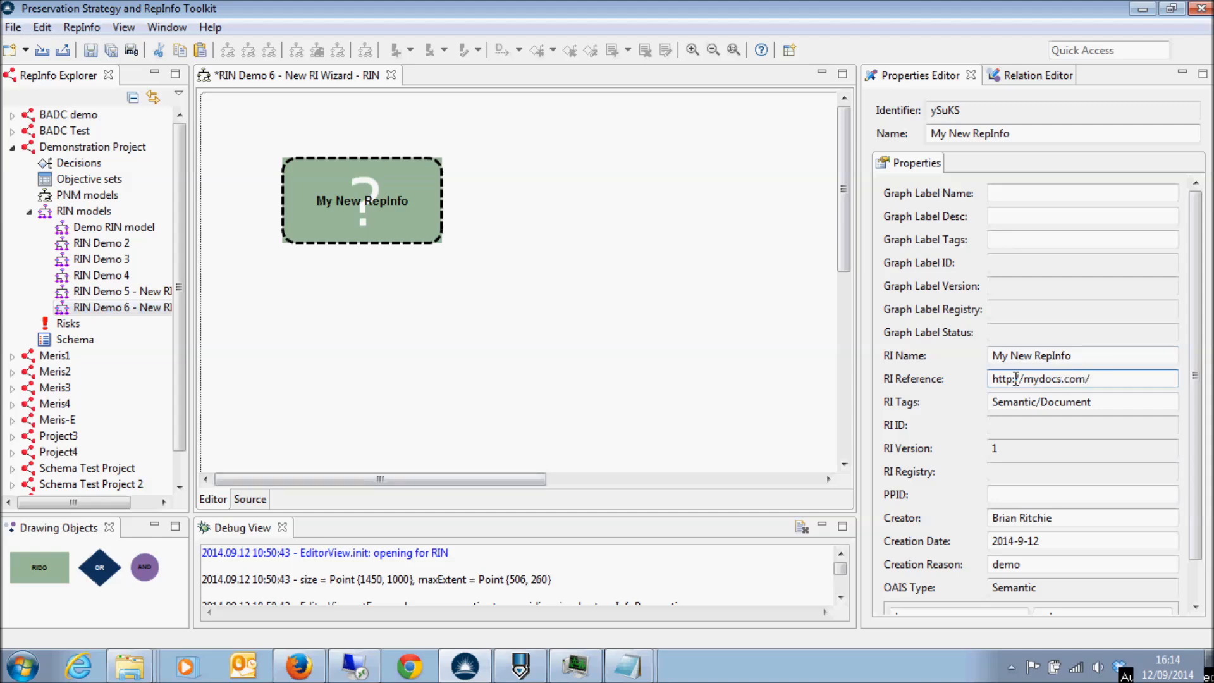
text(mydocc.txt)
Step: Search the registry for graph labels for My New RepInfo using the keyword "text"
mouse_move(397, 222)
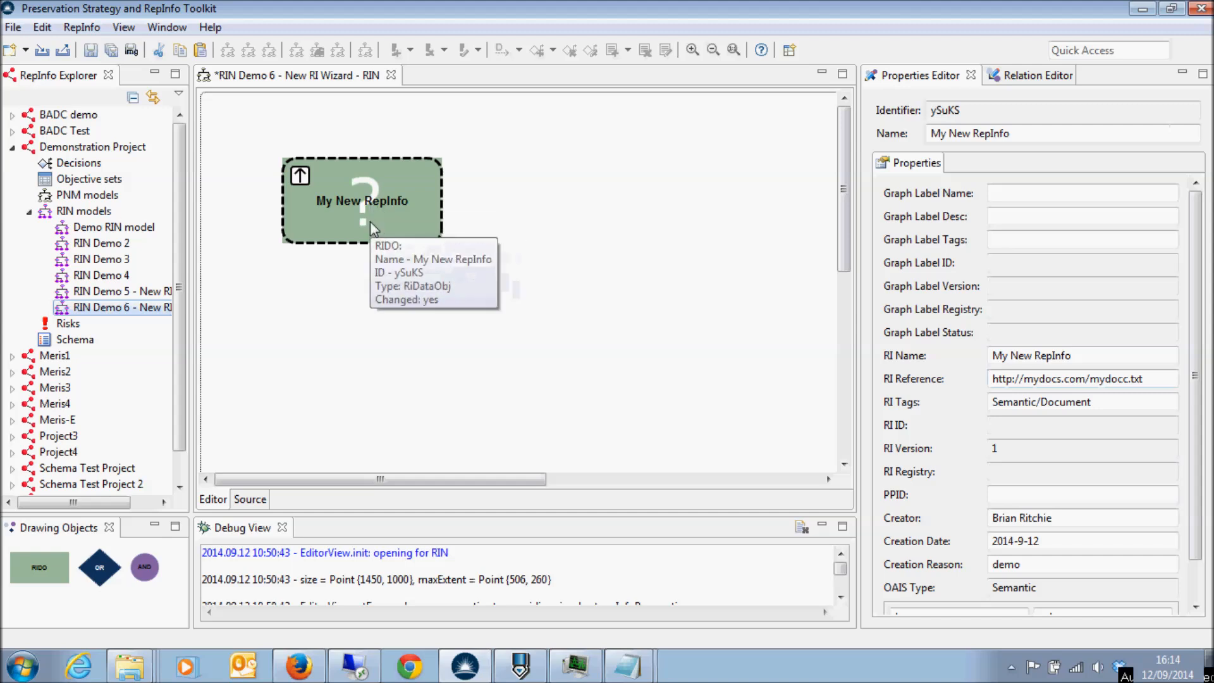
right_click(377, 218)
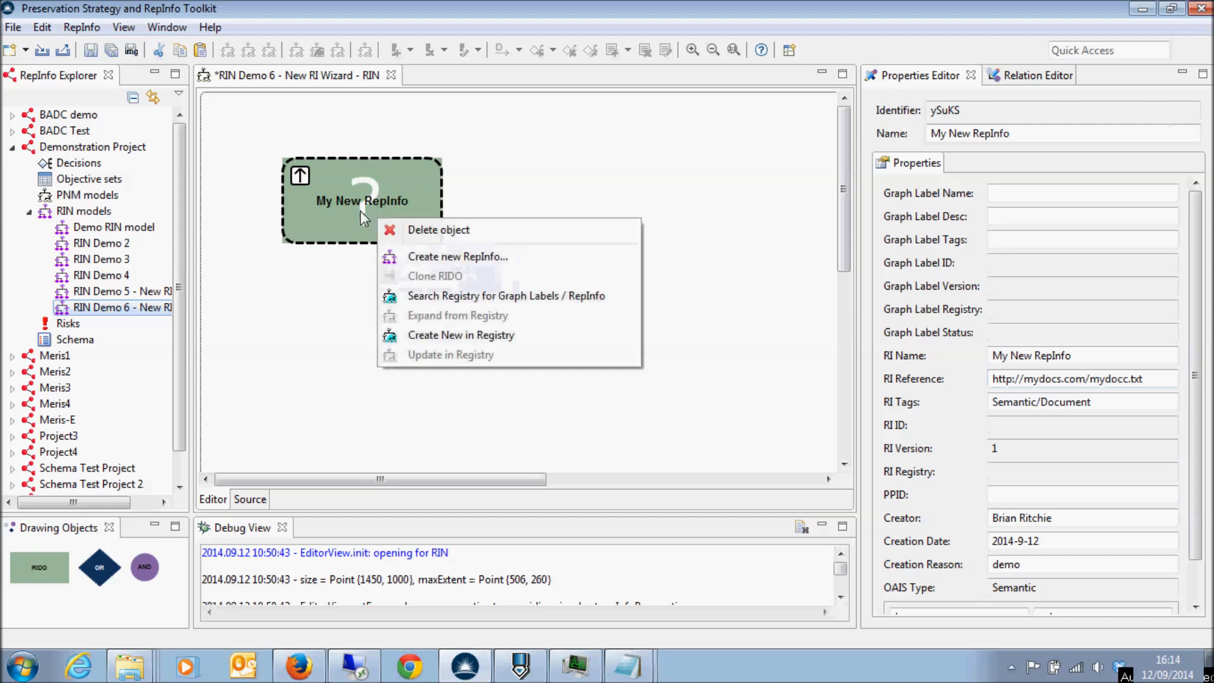
click(453, 297)
click(592, 280)
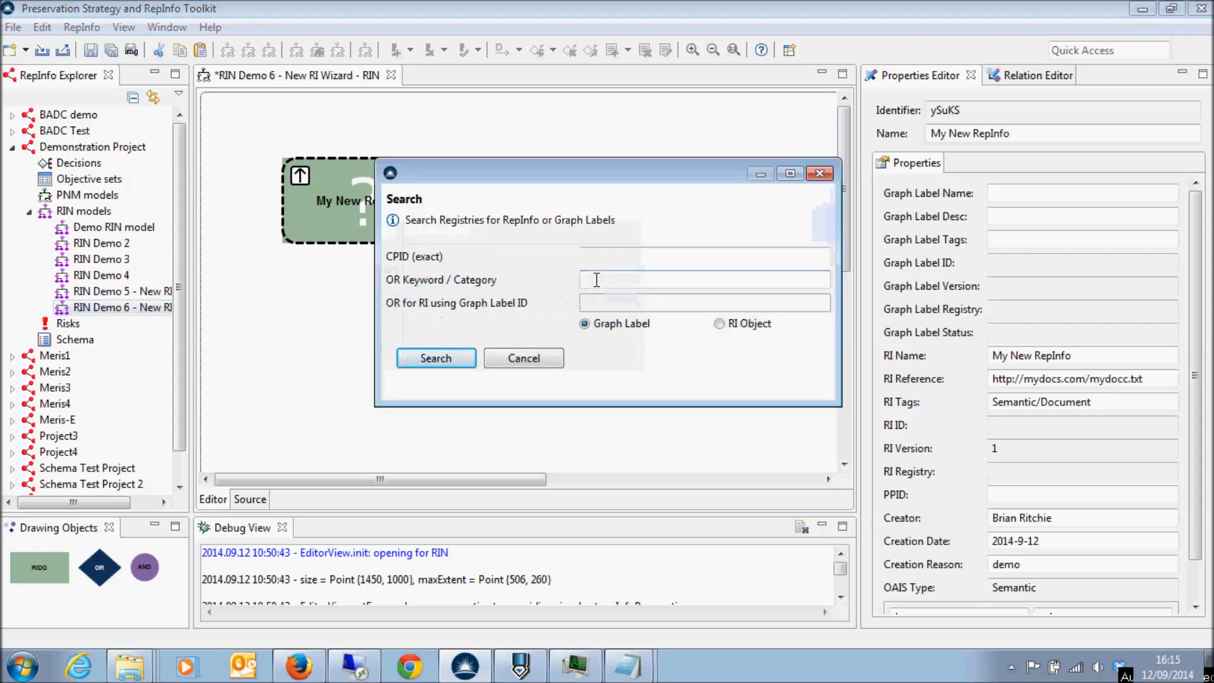
text(text)
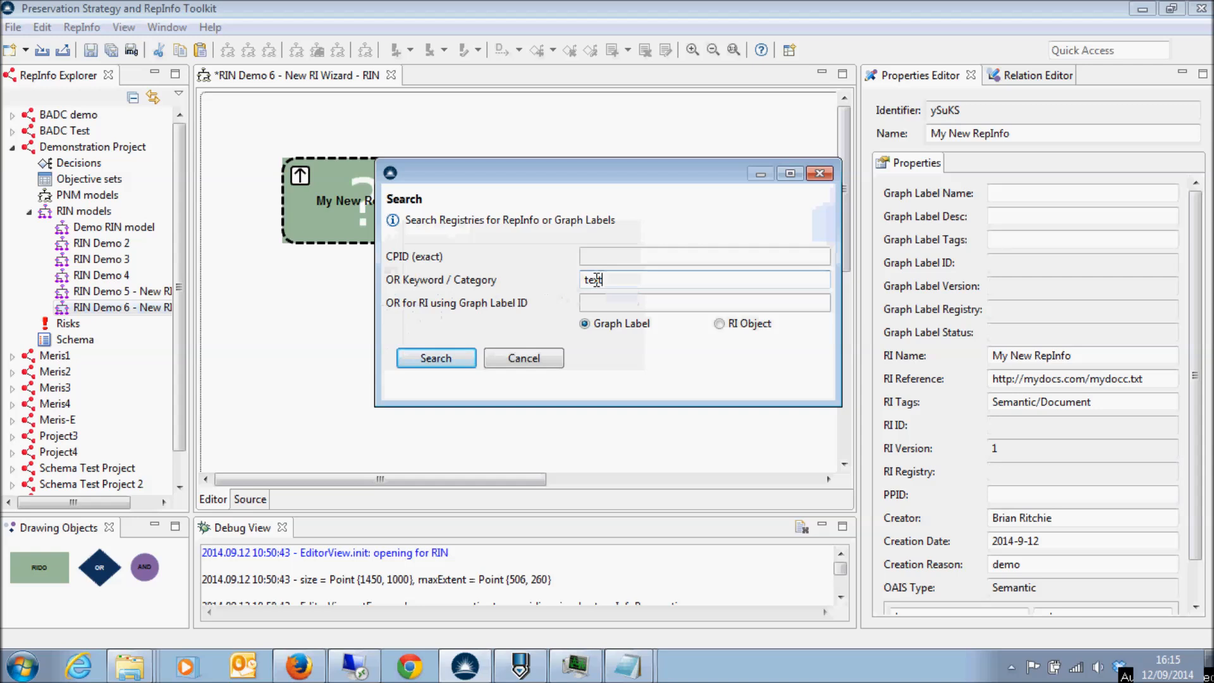
click(422, 360)
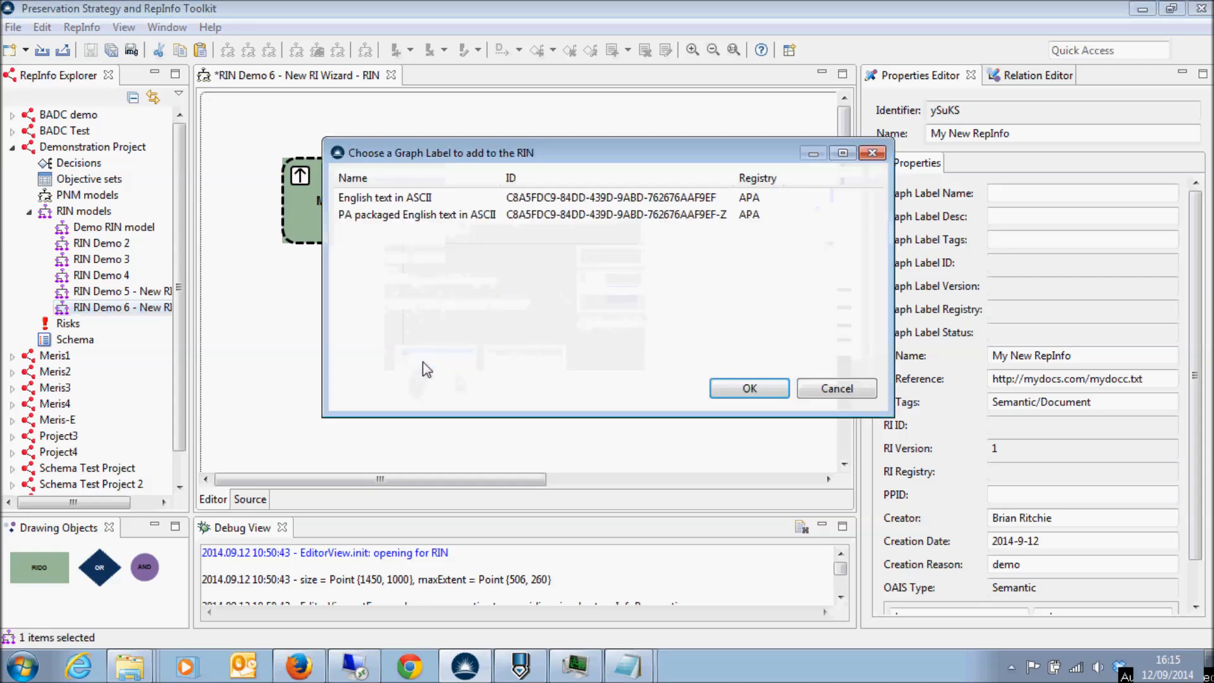
Step: Add the "English text in ASCII" graph label to My New RepInfo and review the object's properties
click(396, 198)
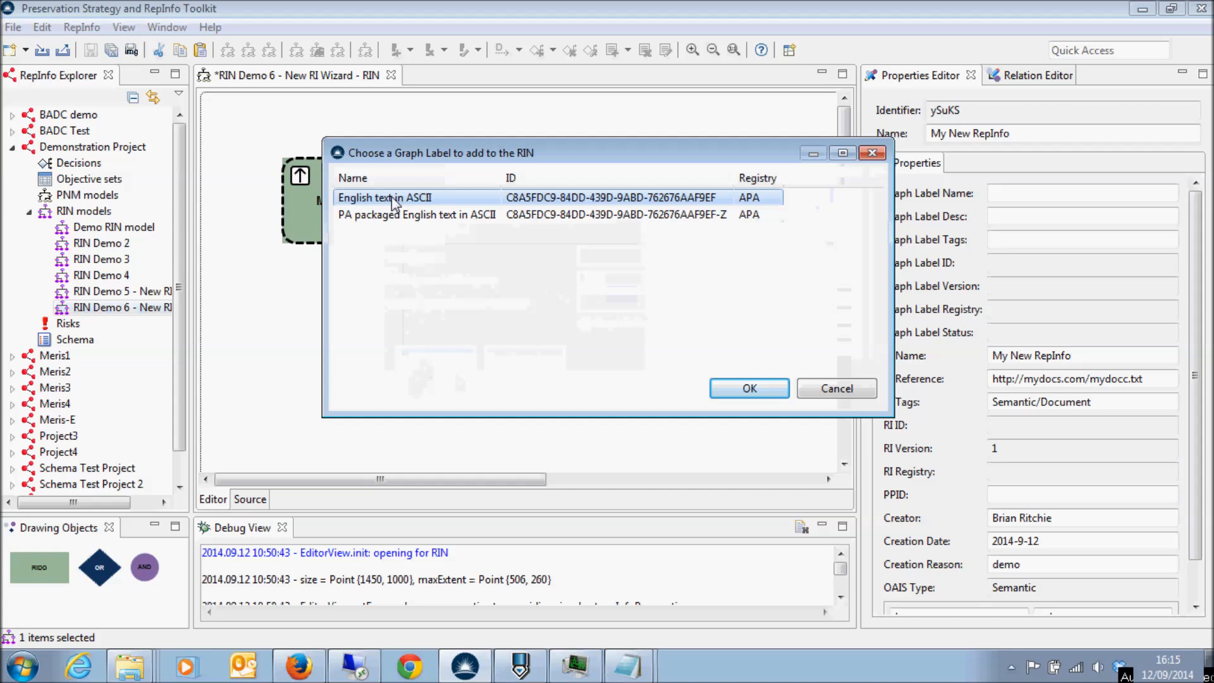
click(746, 387)
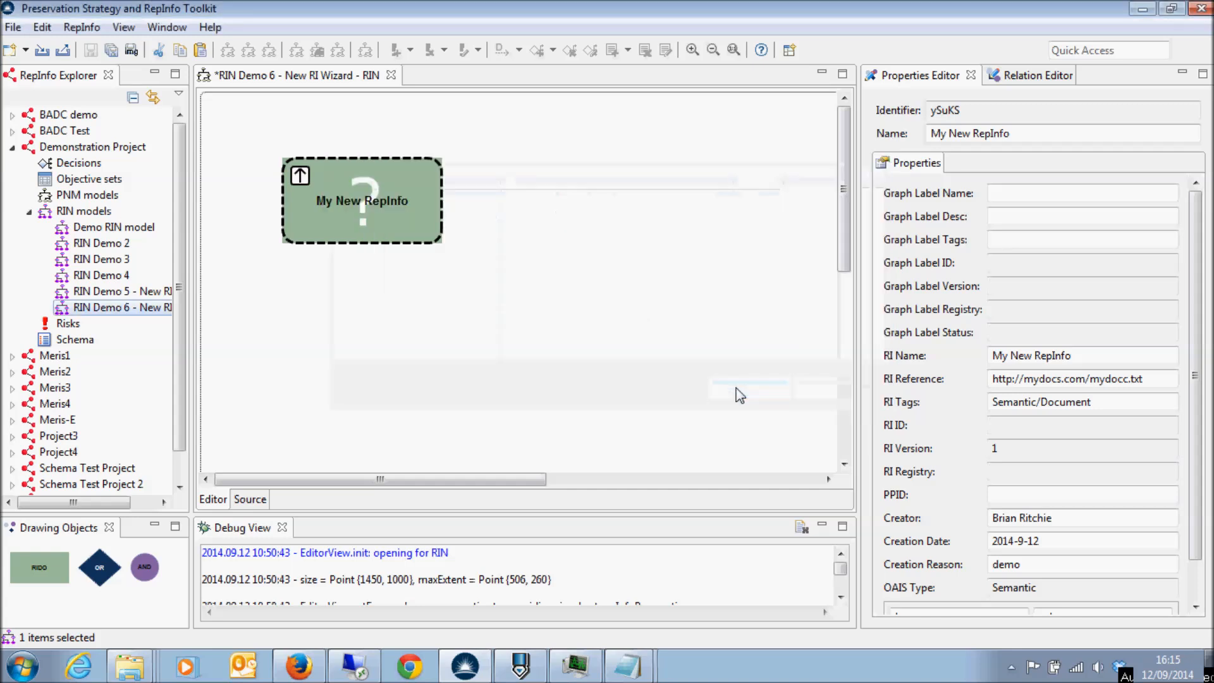
click(503, 210)
click(417, 210)
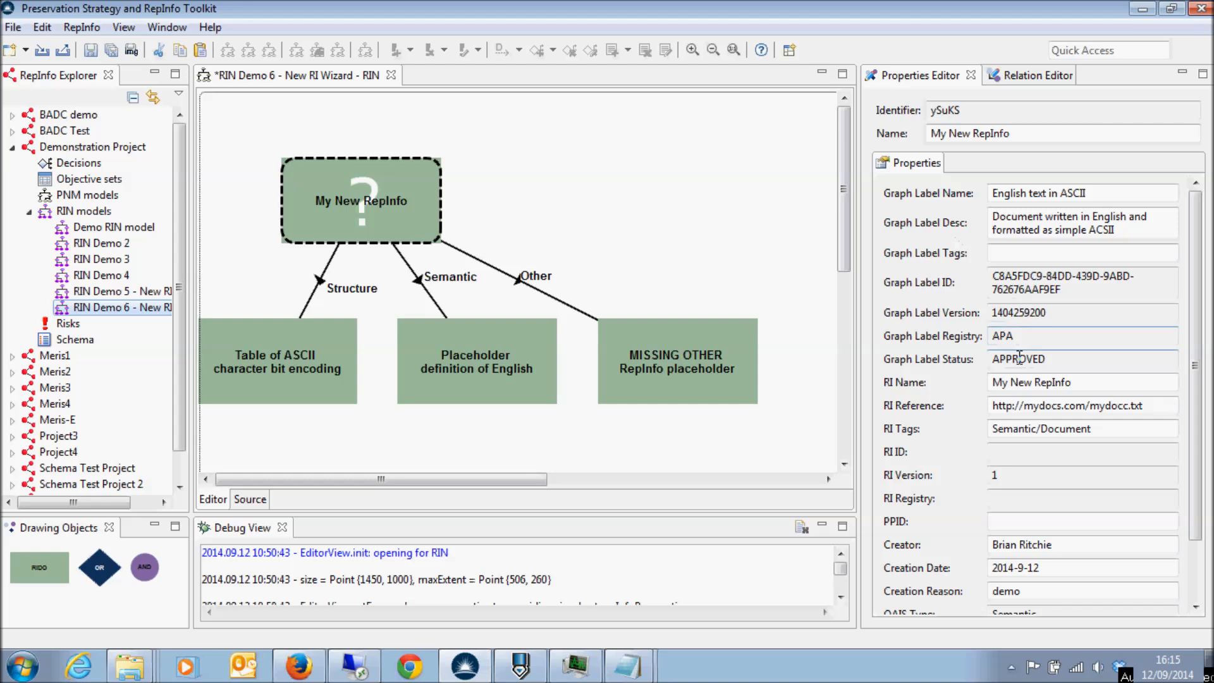
drag(1194, 365, 1199, 430)
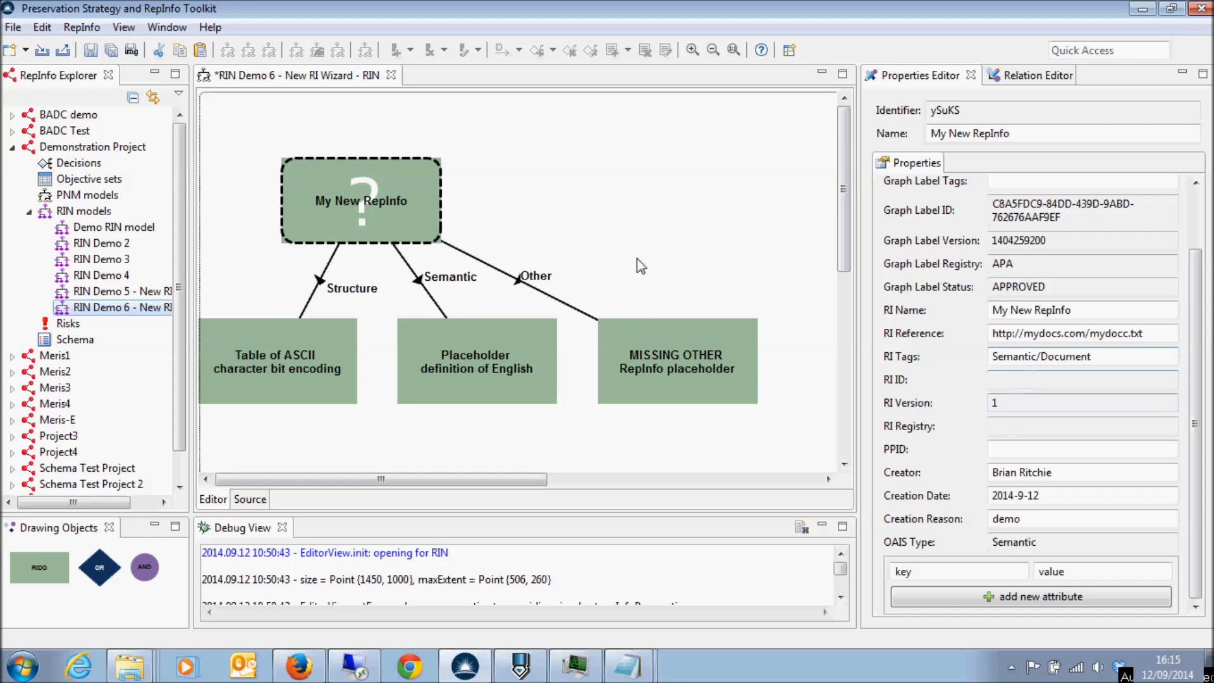
Step: Update My New RepInfo in the APA registry and check its registry properties
click(416, 229)
right_click(416, 229)
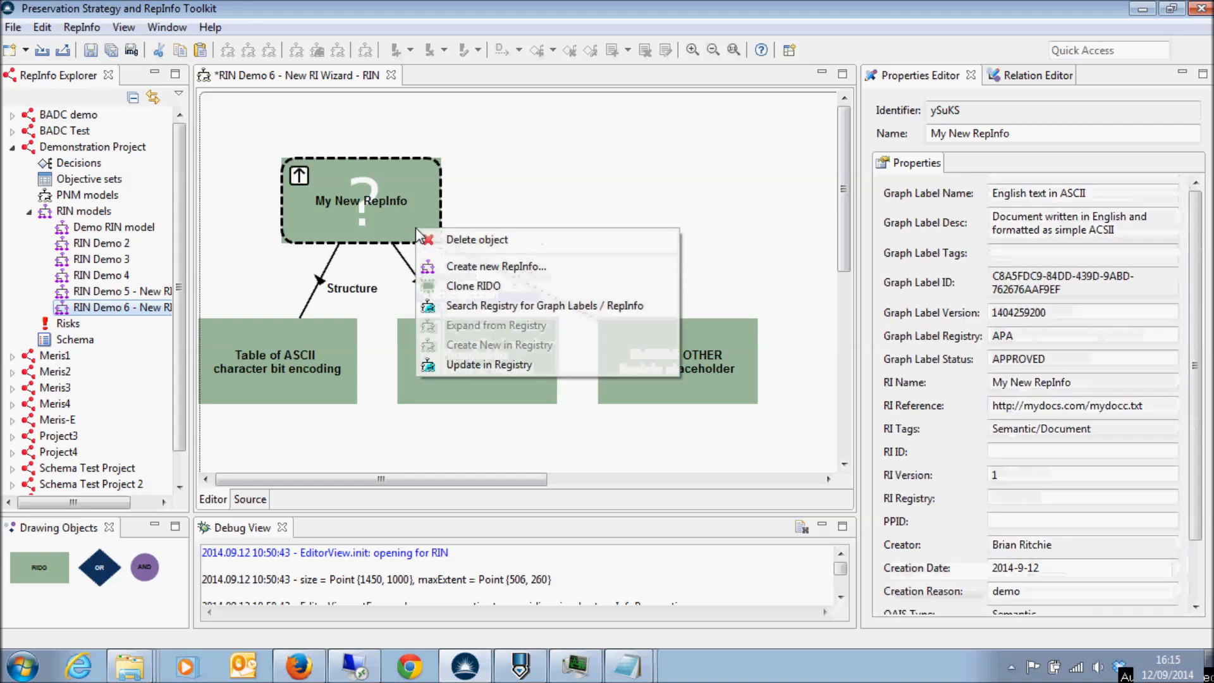
click(497, 367)
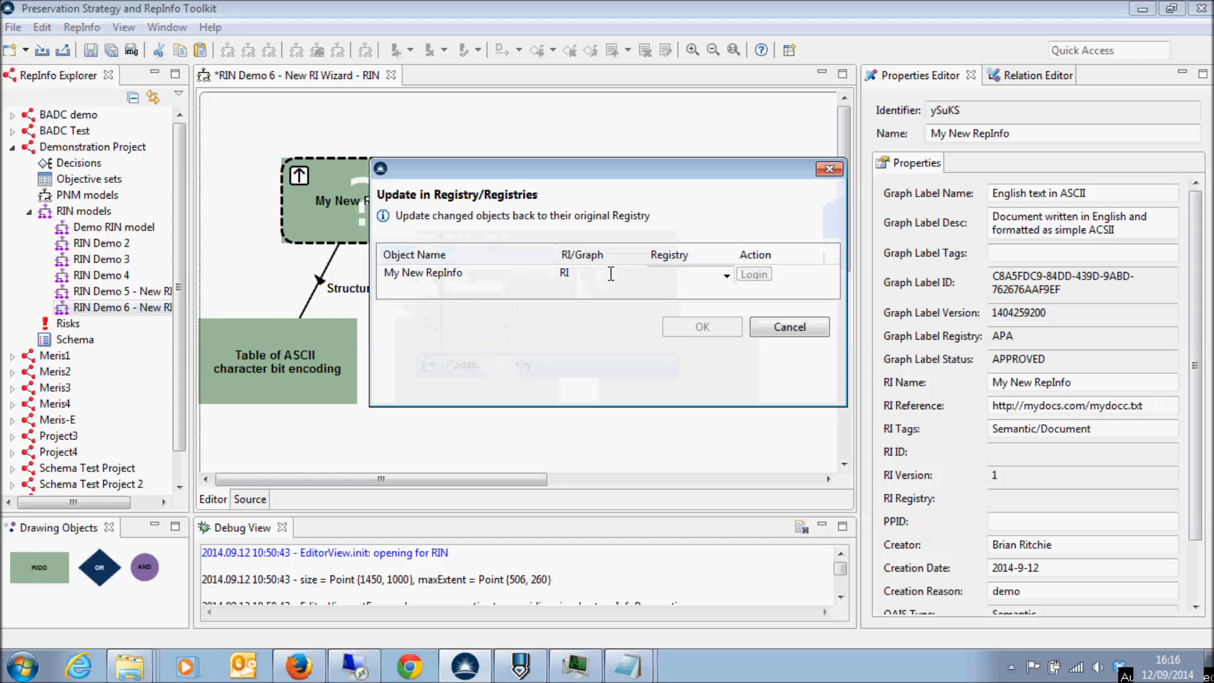
click(643, 275)
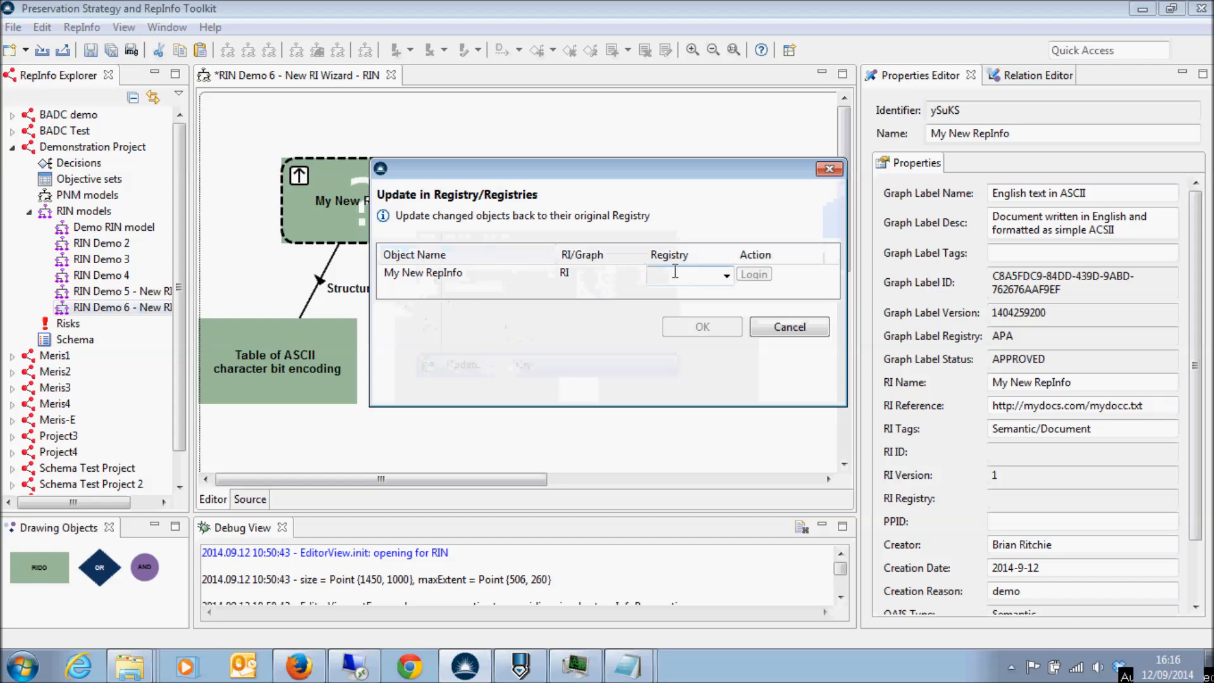
click(727, 276)
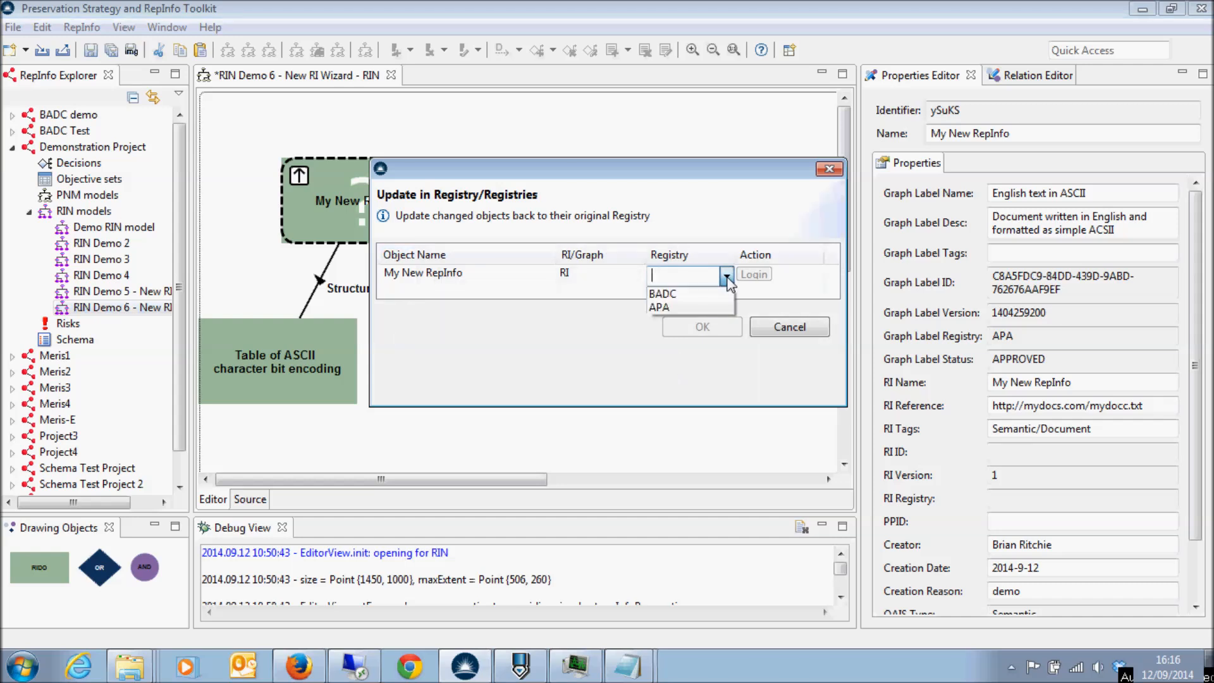
click(662, 309)
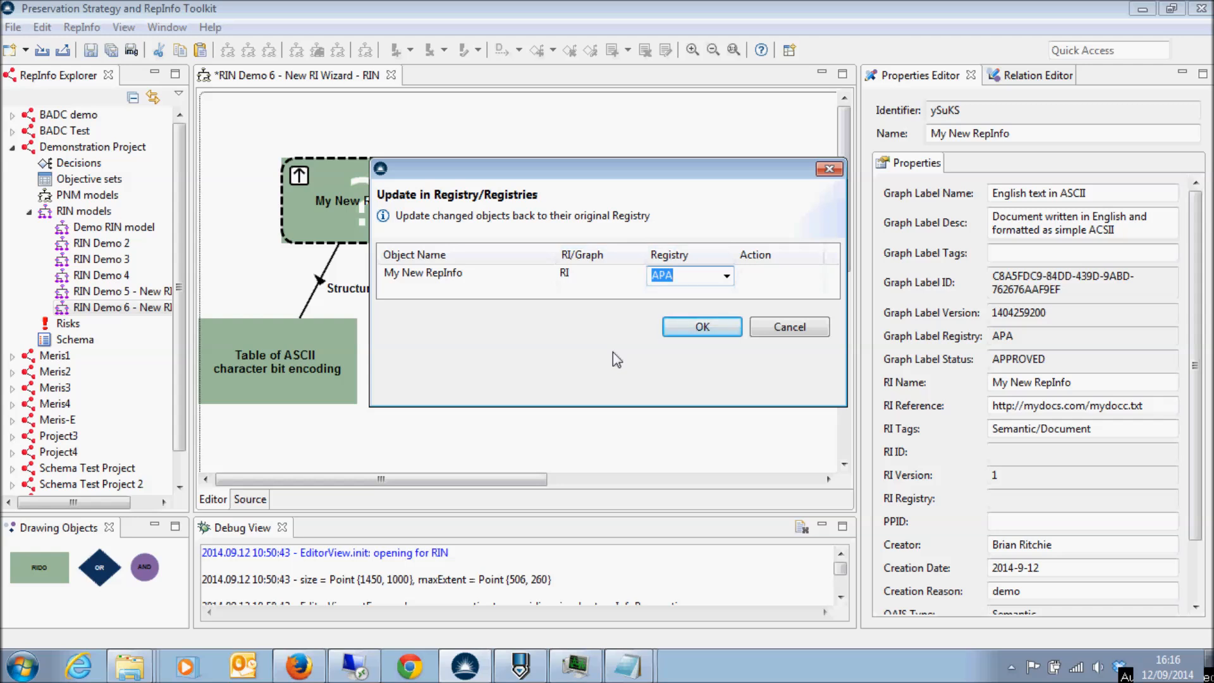
click(684, 335)
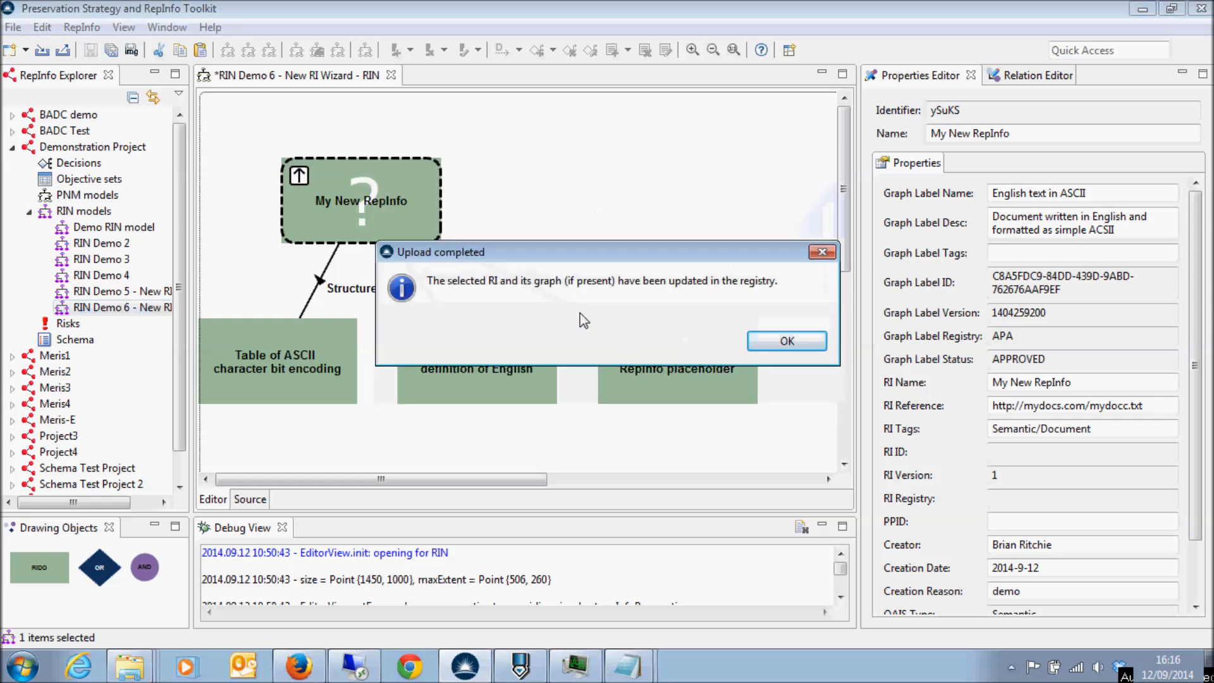
click(783, 339)
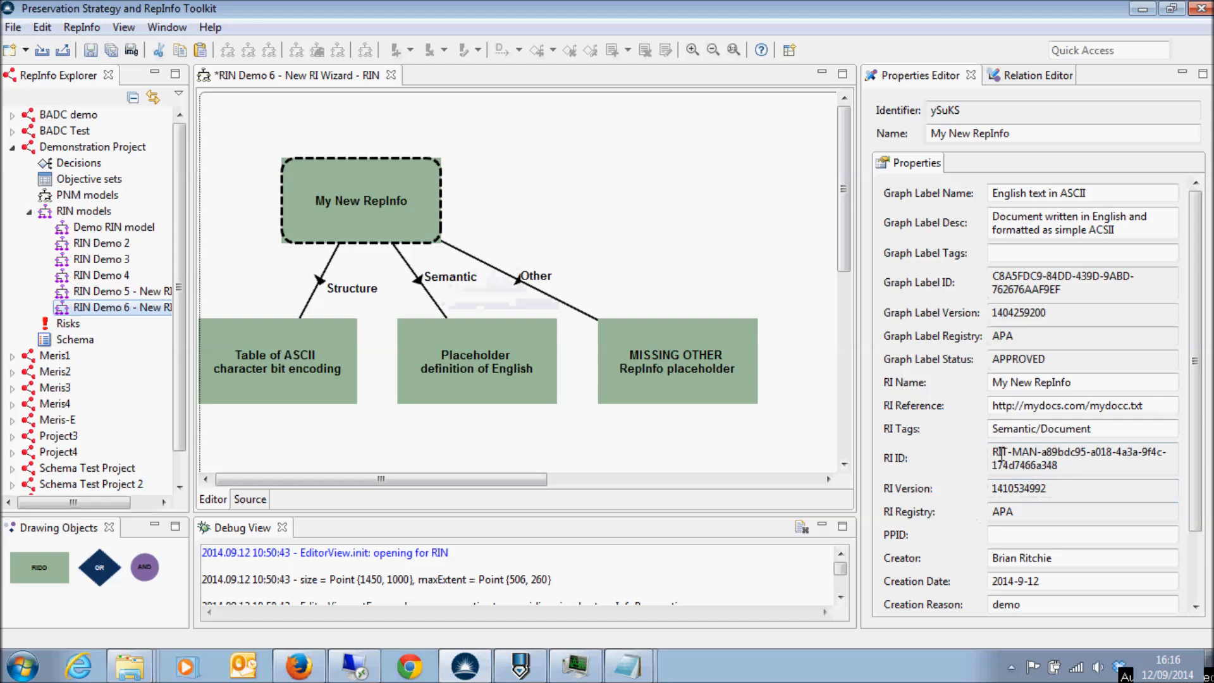
mouse_move(393, 213)
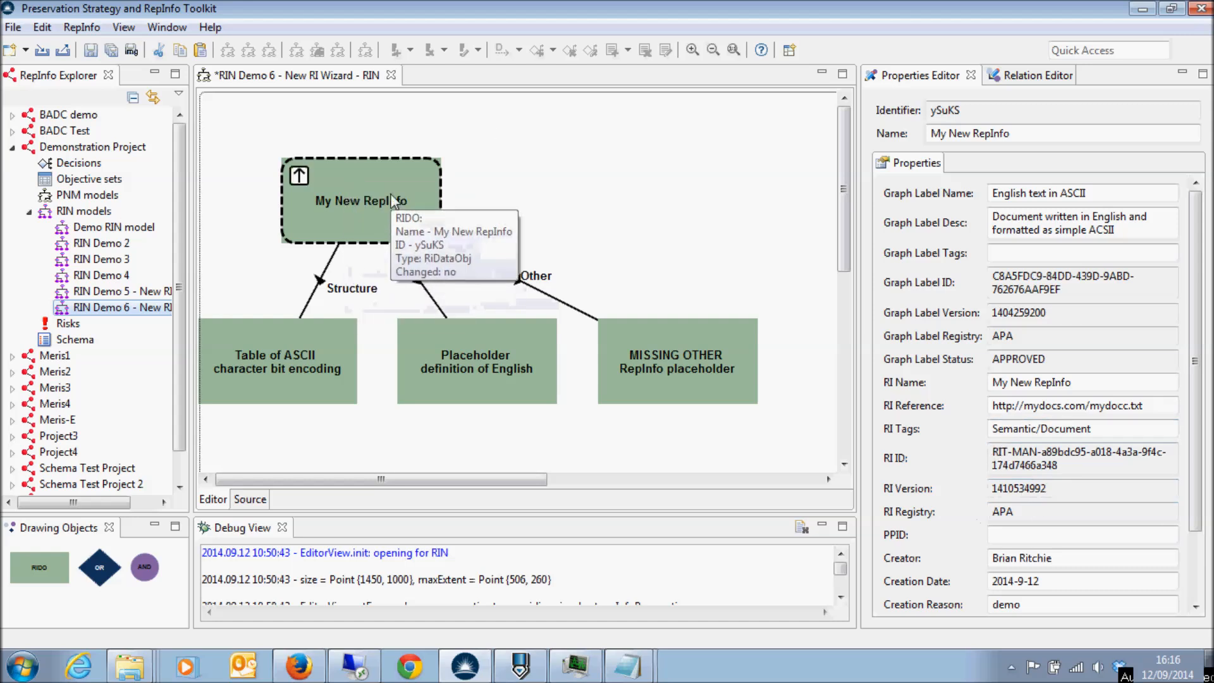